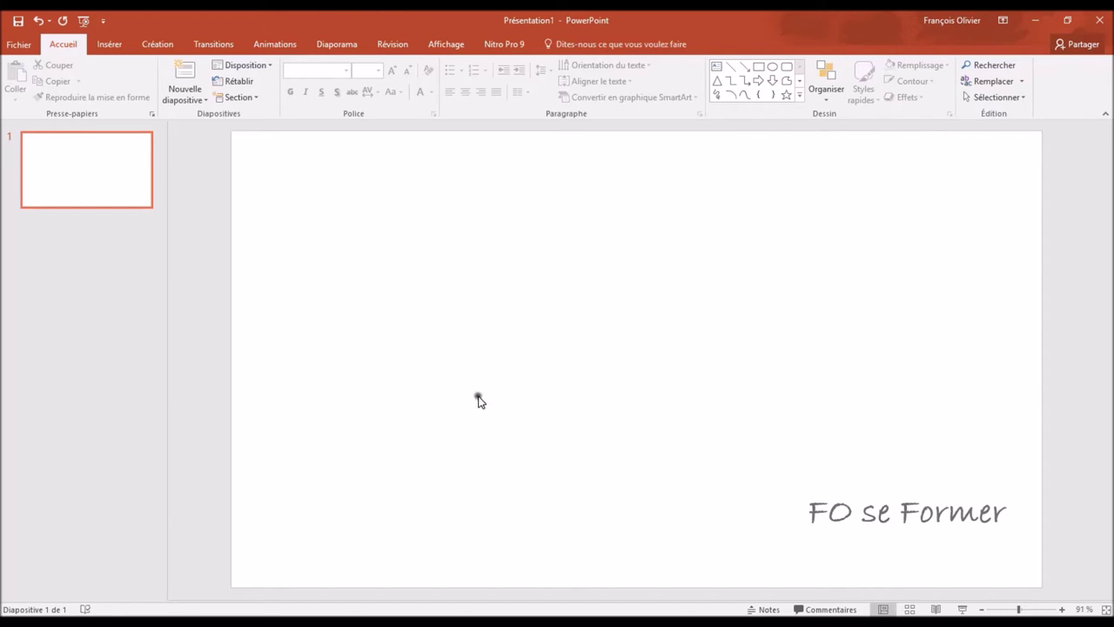
Insert the kitten photo 11-rigolo10.jpg from the Fond d'écran folder
left_click(112, 48)
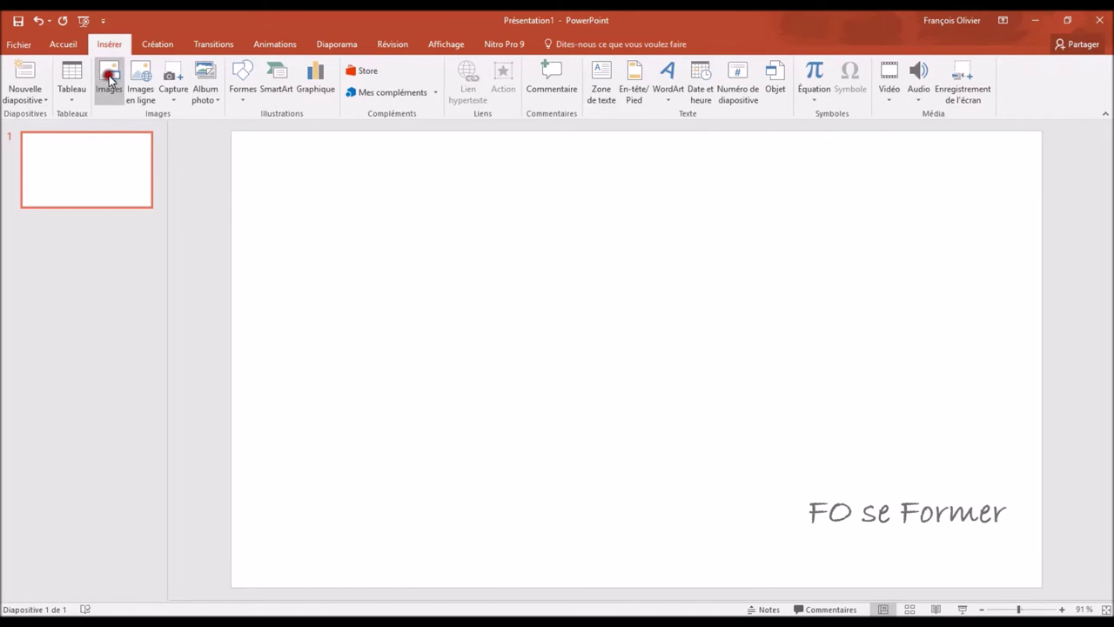
left_click(109, 78)
left_click_drag(318, 44, 489, 108)
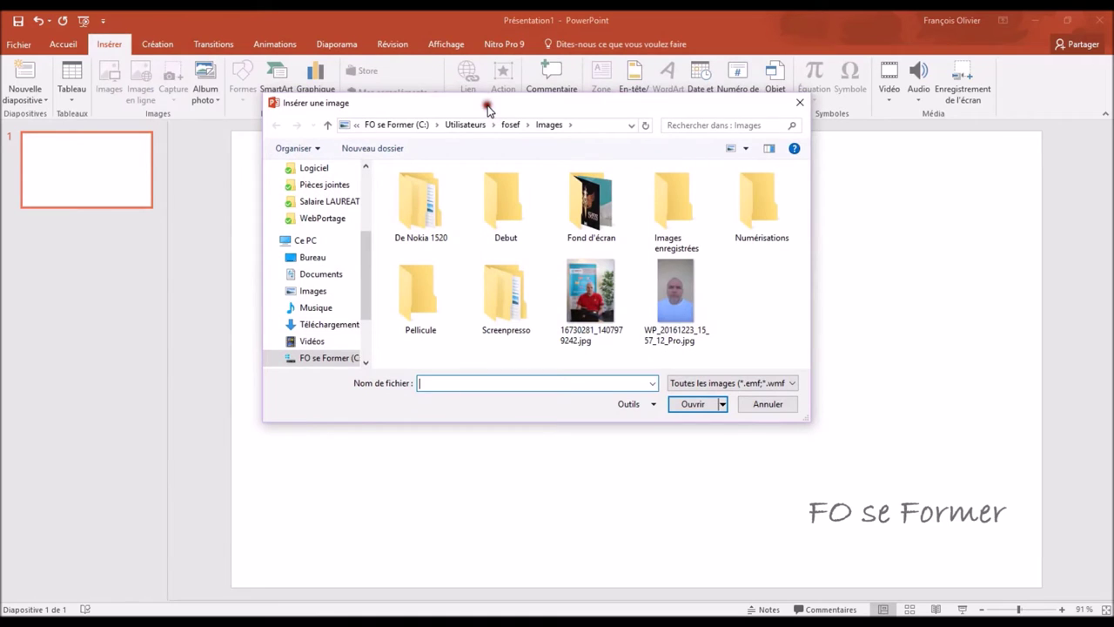
left_click(600, 213)
double_click(600, 214)
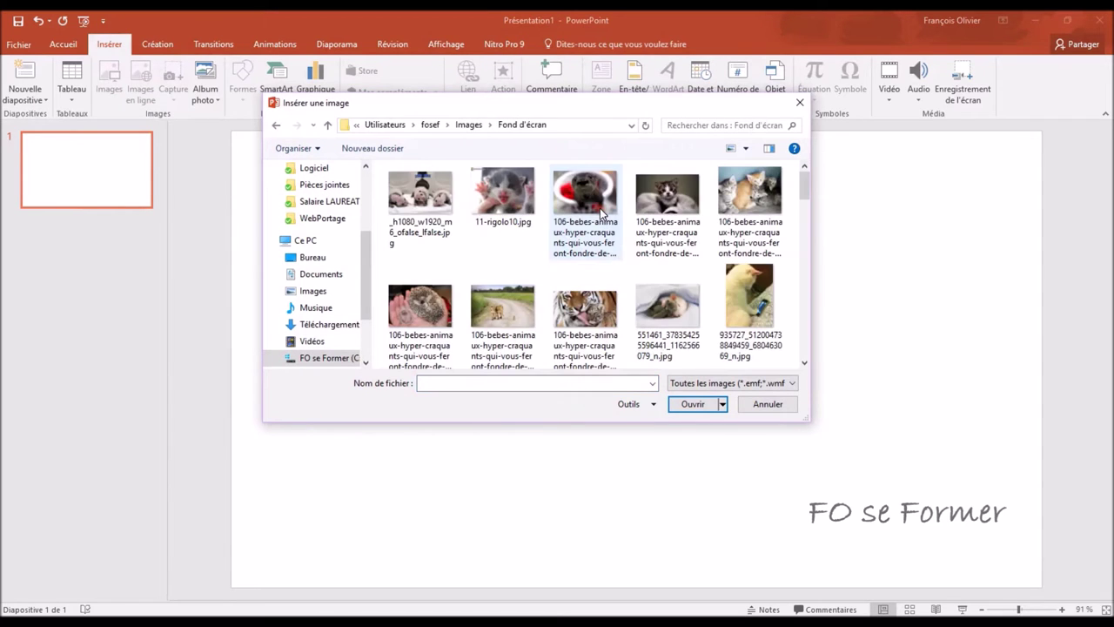
double_click(504, 202)
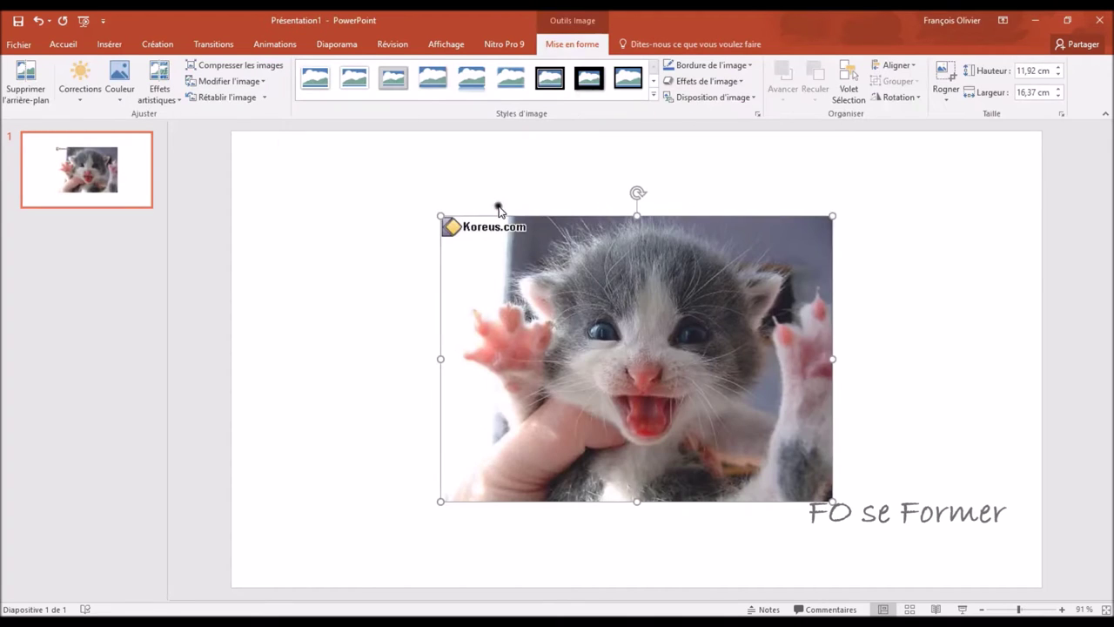
Shrink the kitten photo to 9,06 × 12,44 cm and place it on the slide's left side
left_click_drag(832, 216, 738, 284)
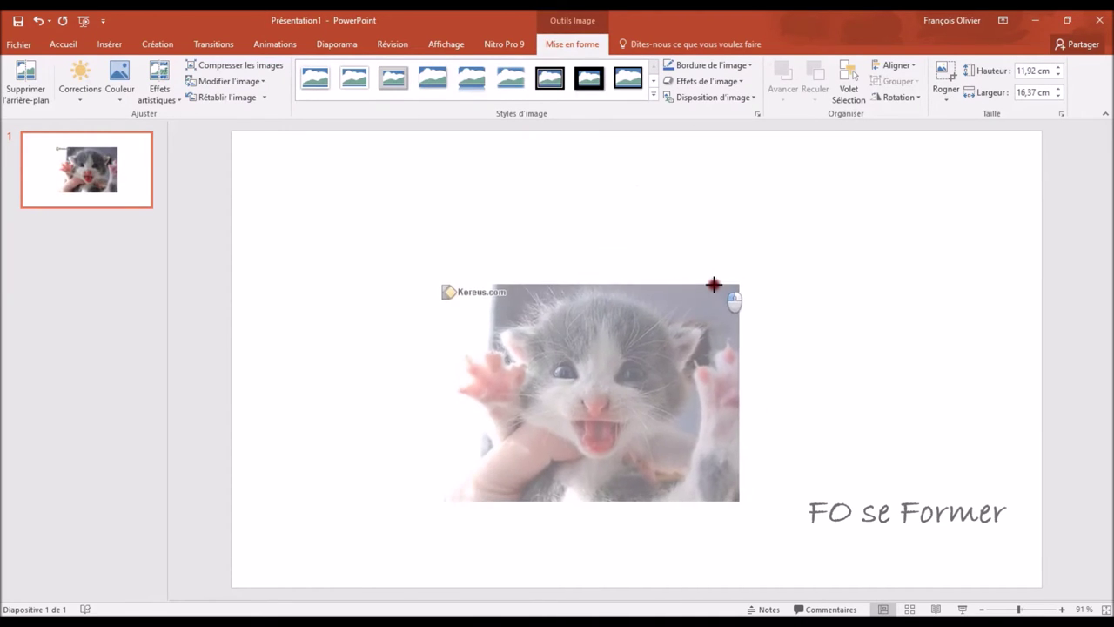
left_click_drag(654, 361, 477, 329)
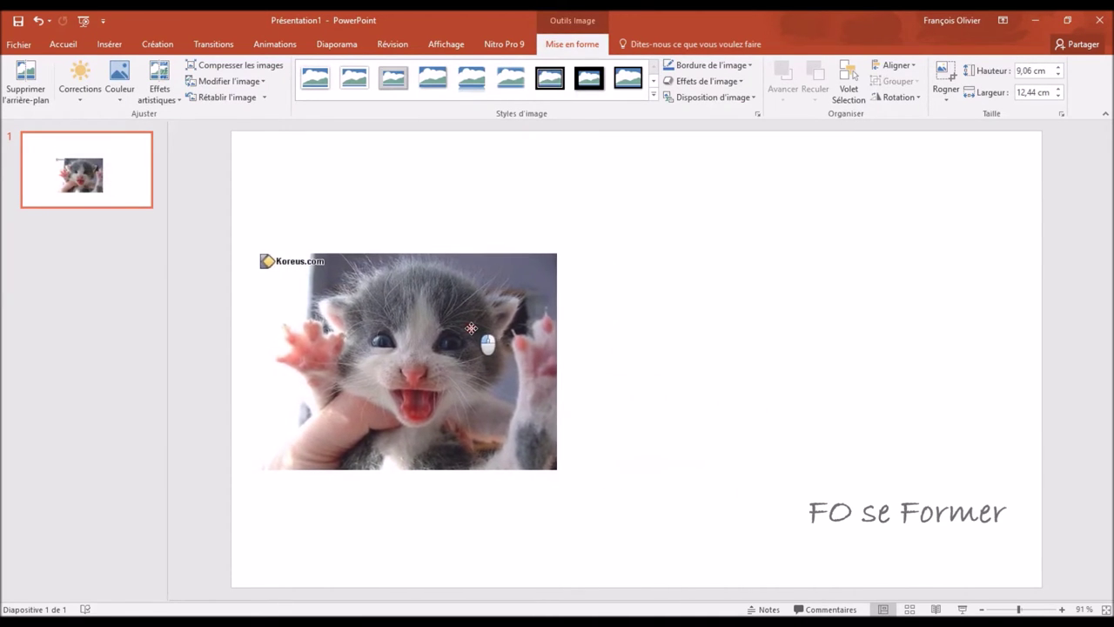
left_click_drag(477, 329, 475, 331)
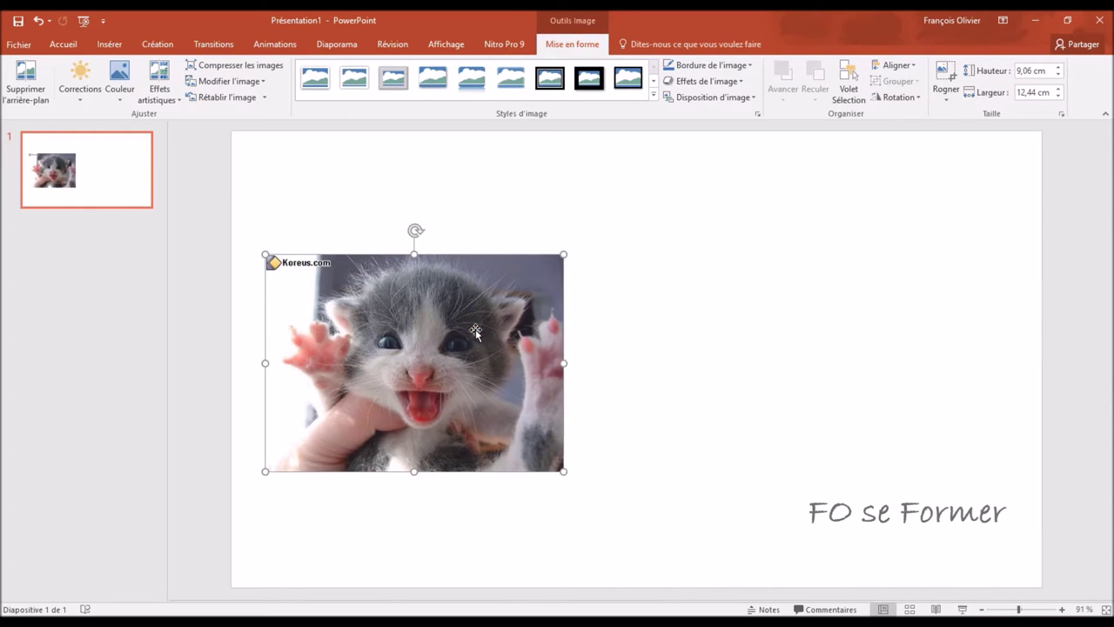
left_click(616, 231)
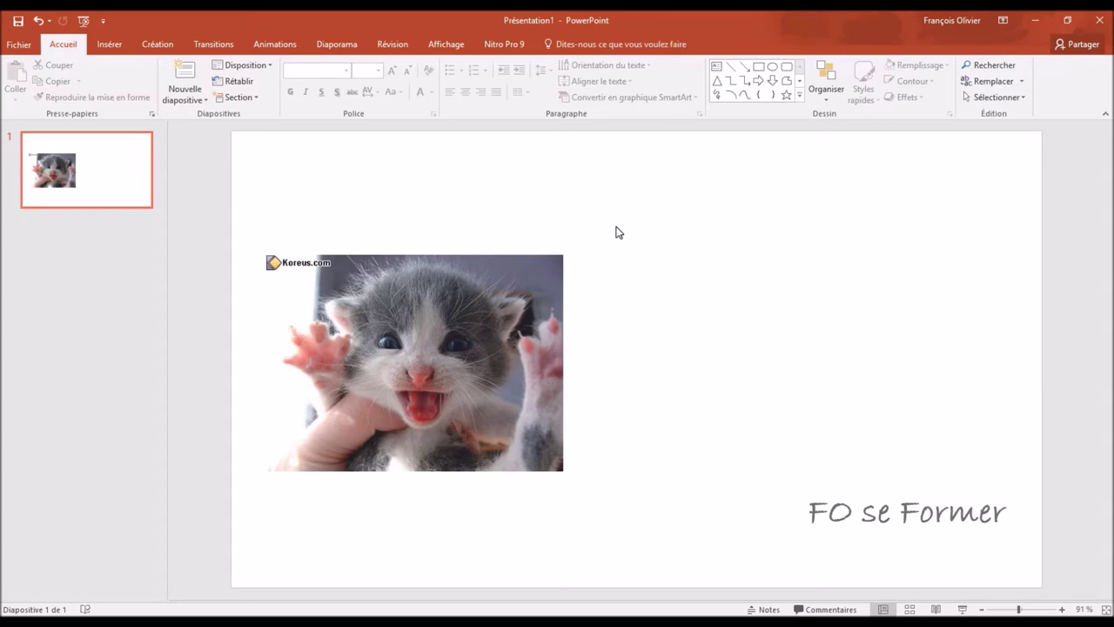
left_click(114, 46)
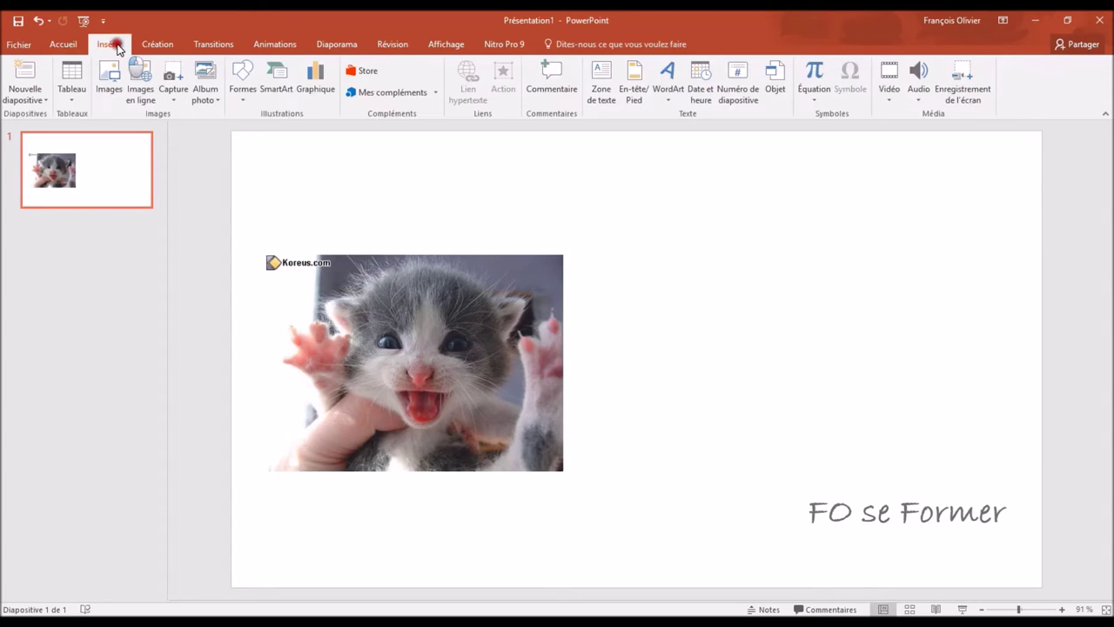
Insert Fonction ISPMT.mp4 from Vidéos > Debut and shrink it toward the lower left
left_click(891, 106)
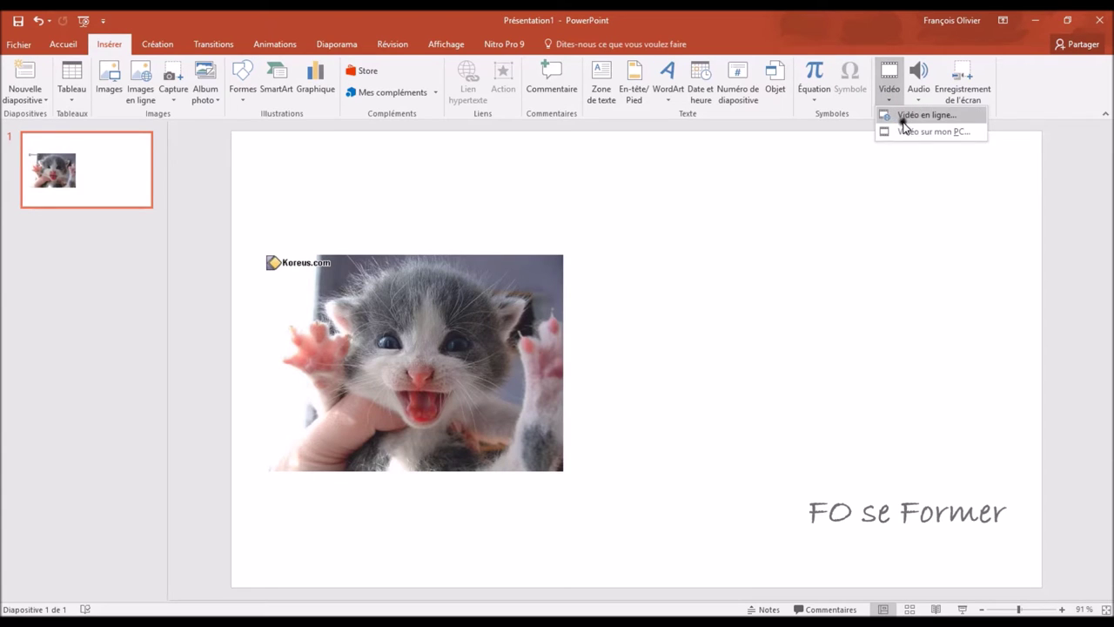
left_click(906, 132)
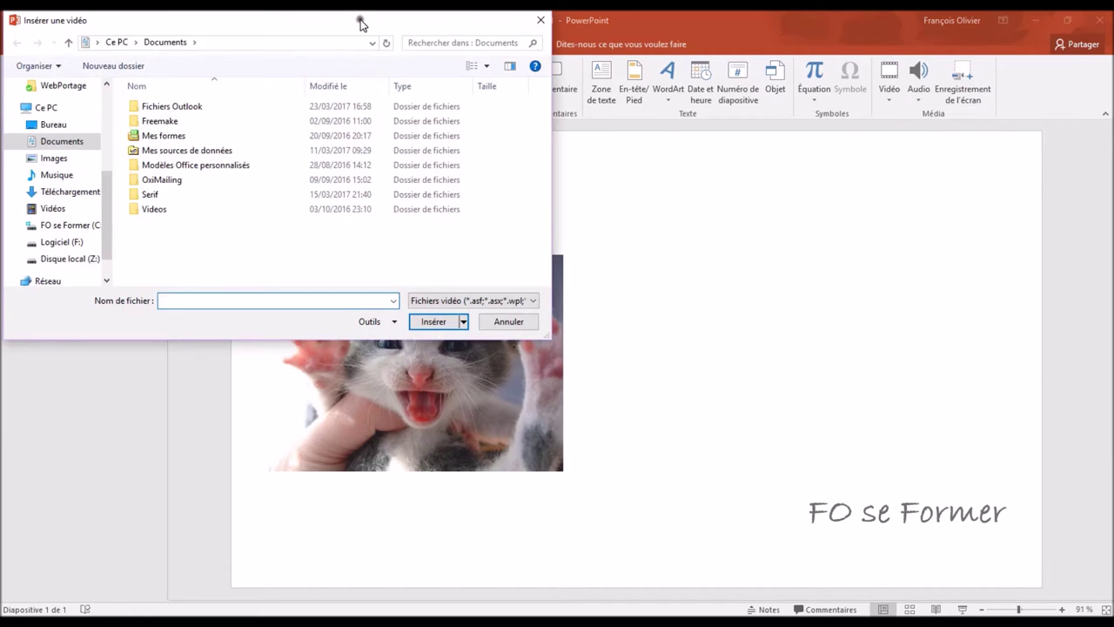
left_click_drag(360, 24, 715, 126)
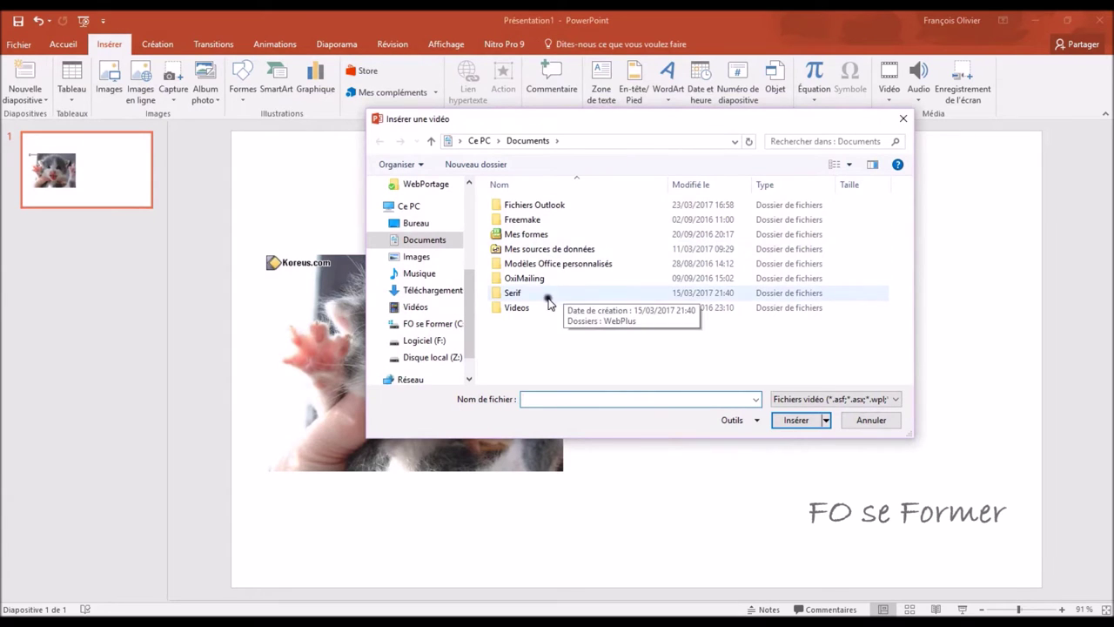
double_click(513, 309)
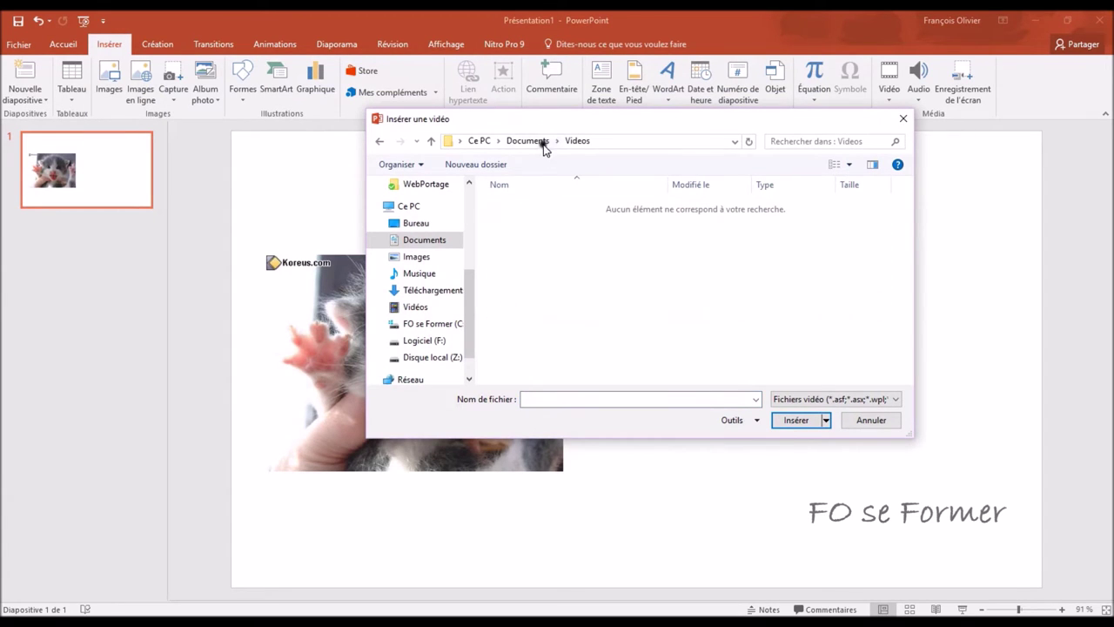
mouse_move(470, 283)
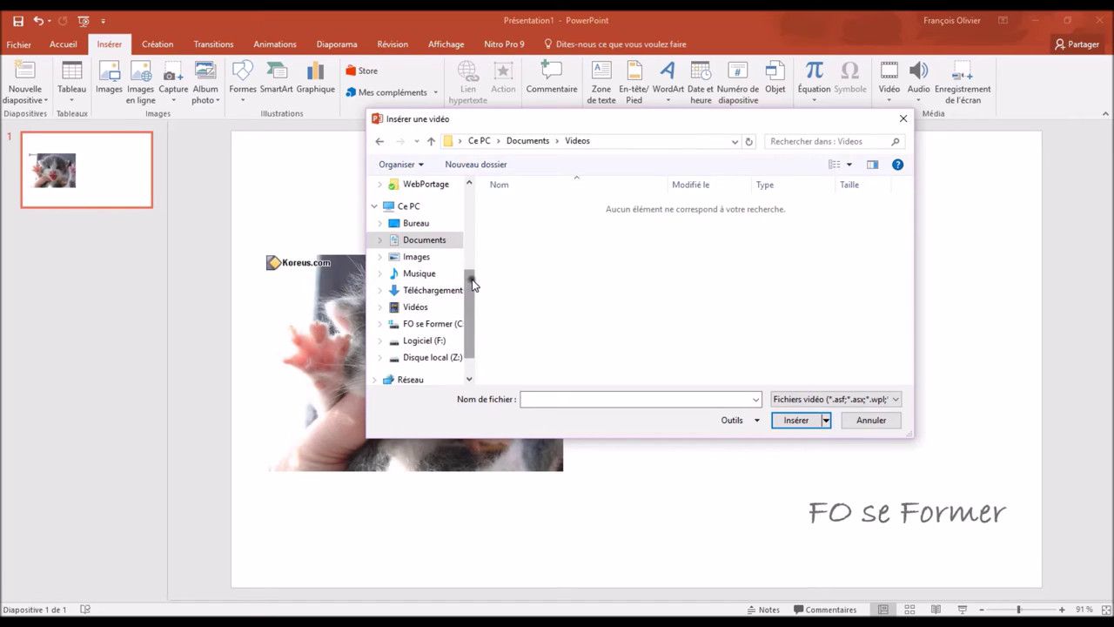
scroll(472, 282, "down", 1)
left_click(415, 290)
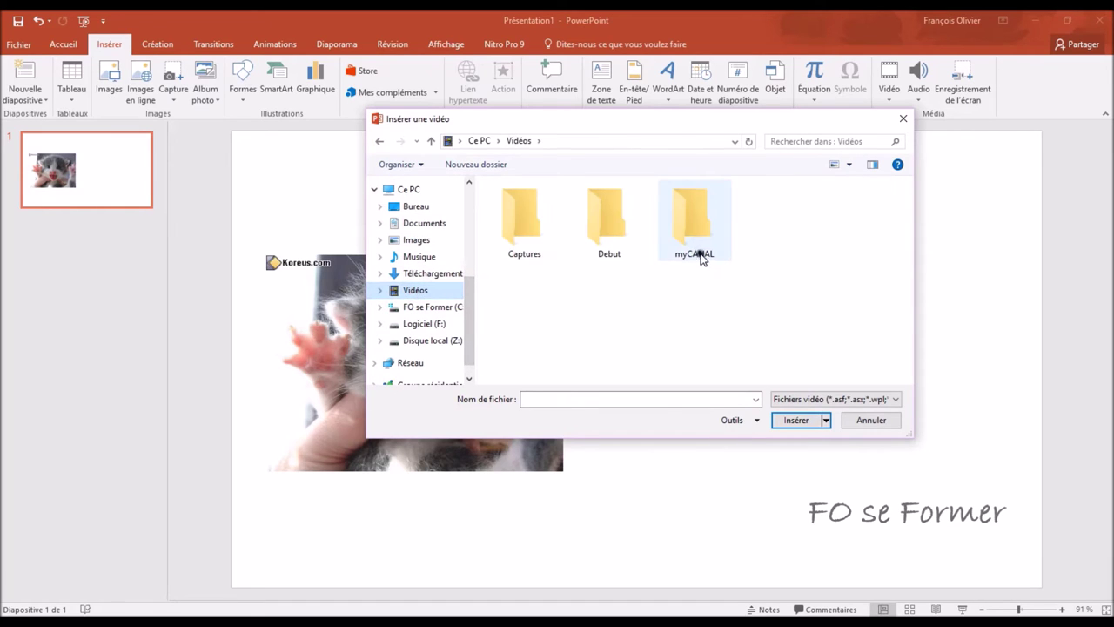
double_click(640, 237)
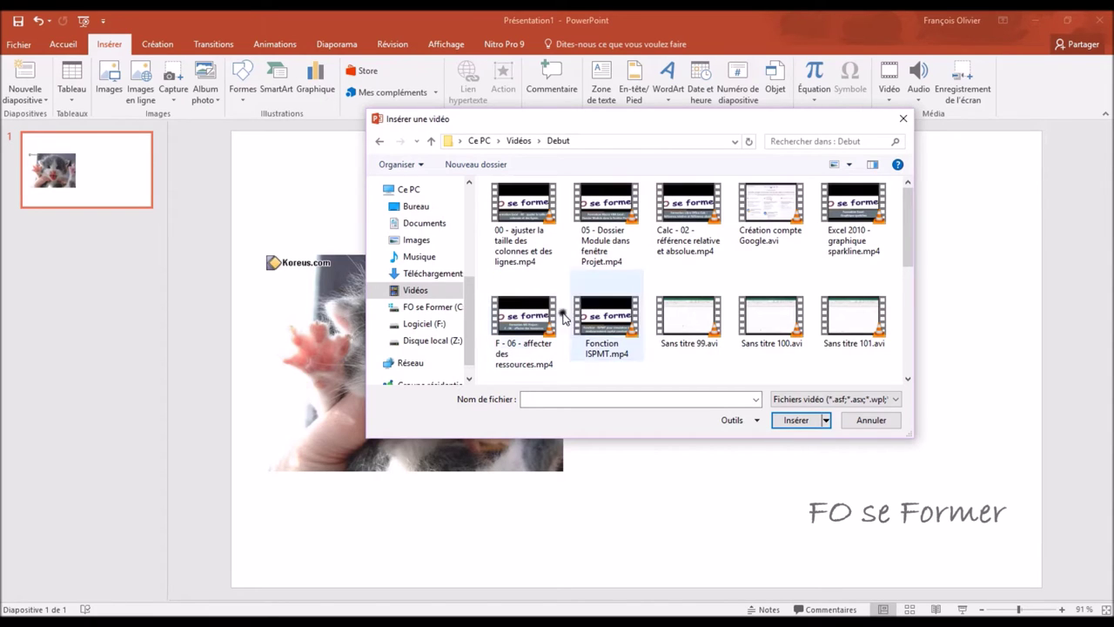
double_click(601, 324)
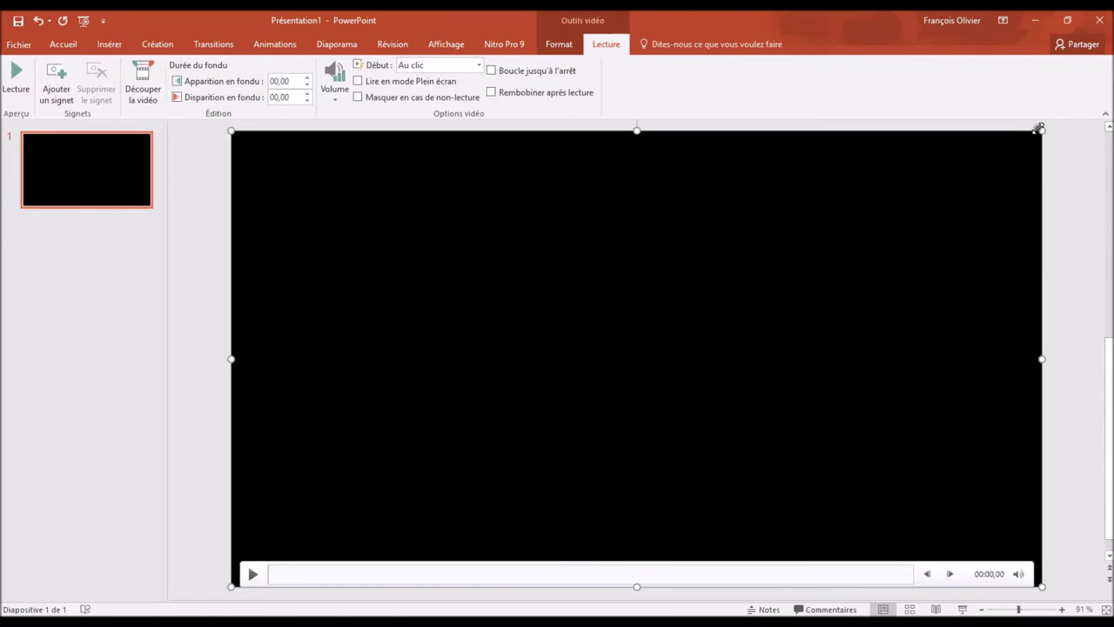
left_click_drag(1039, 128, 542, 405)
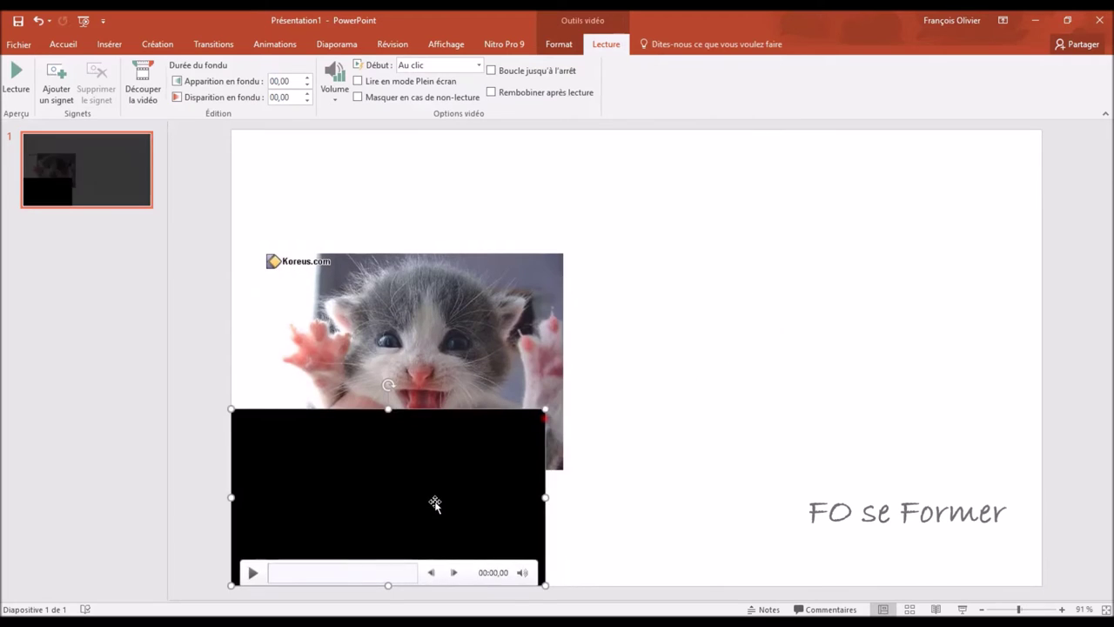
left_click_drag(434, 503, 853, 350)
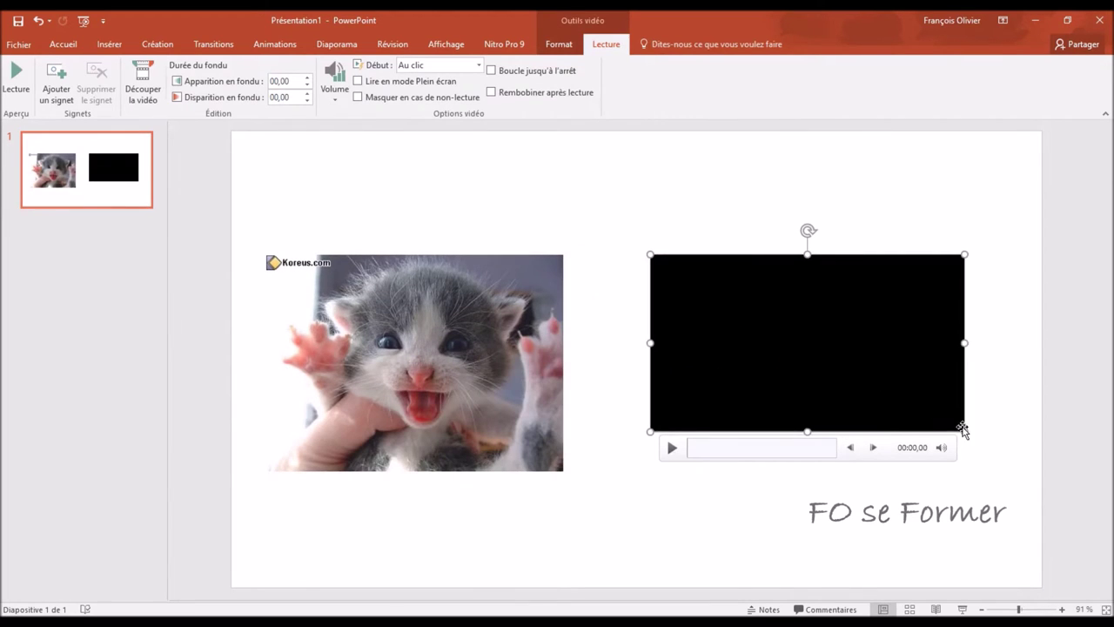
left_click_drag(964, 430, 1036, 471)
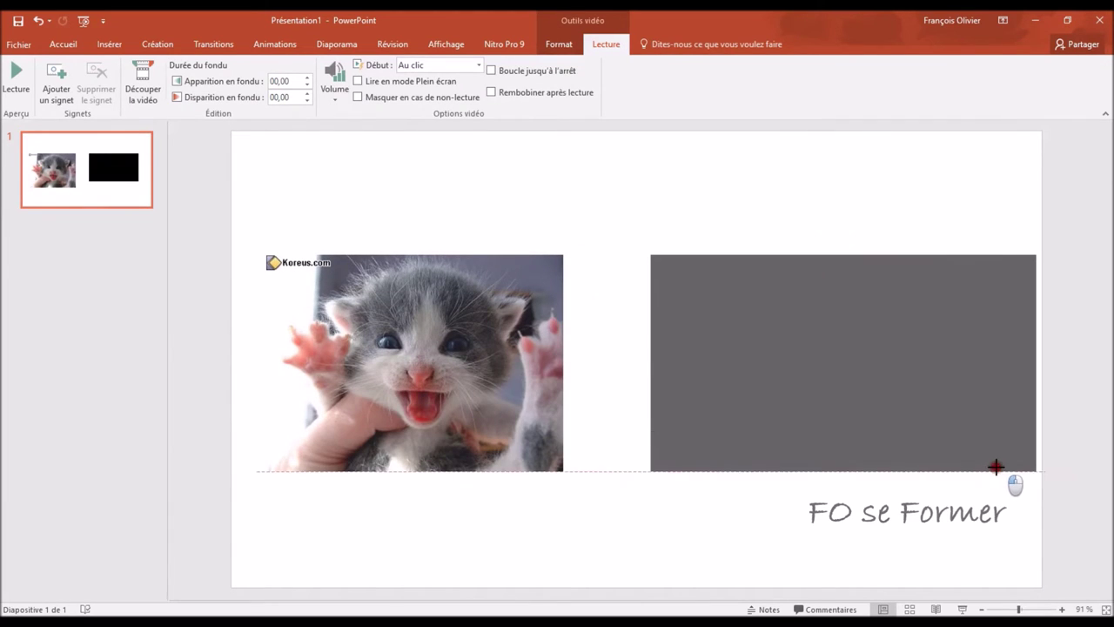
left_click_drag(965, 399, 943, 399)
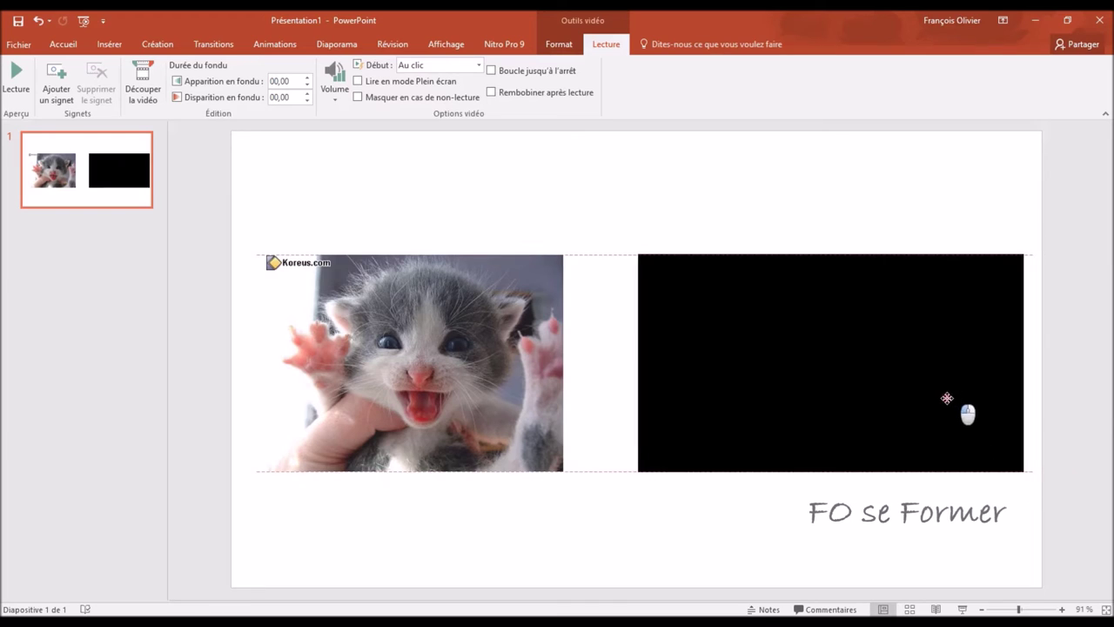
left_click(721, 211)
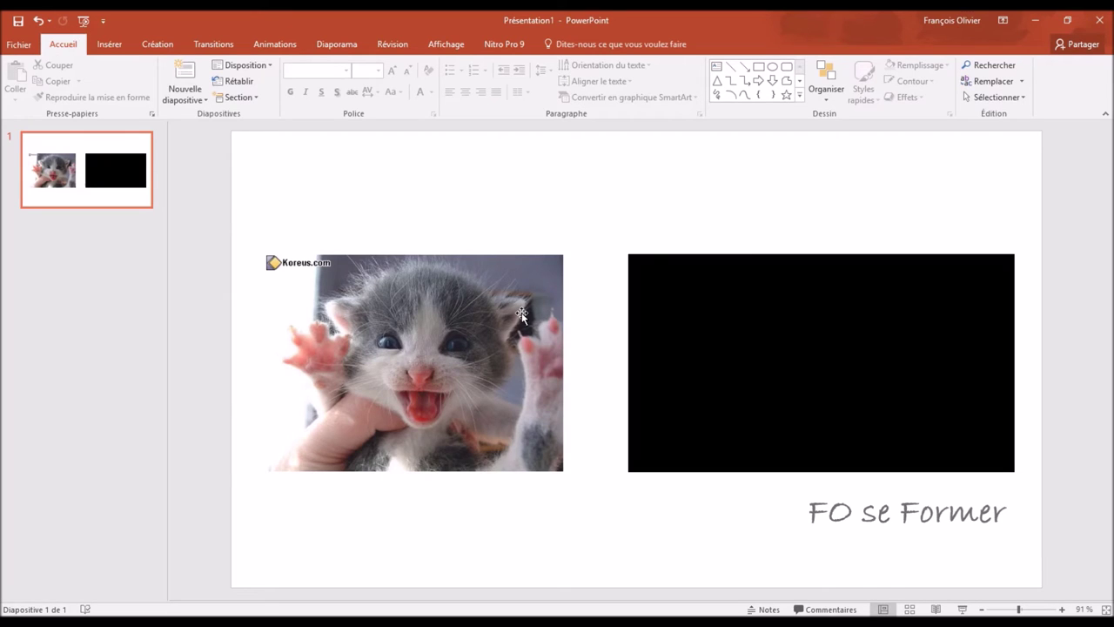
left_click(420, 352)
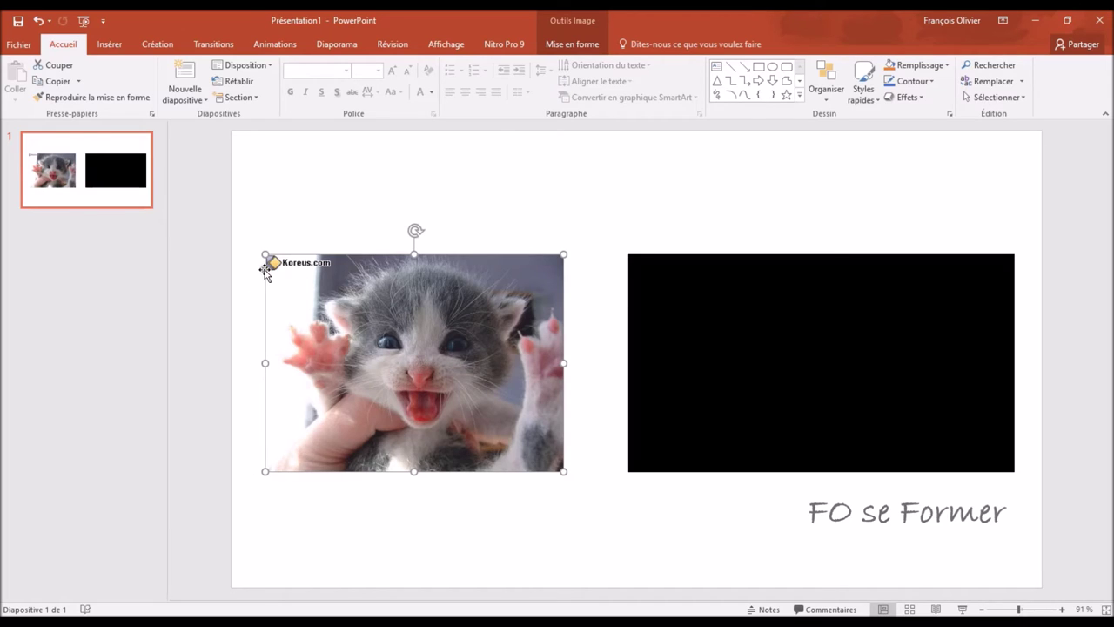
Use Rogner à la forme to crop the kitten photo into a heart
left_click(582, 43)
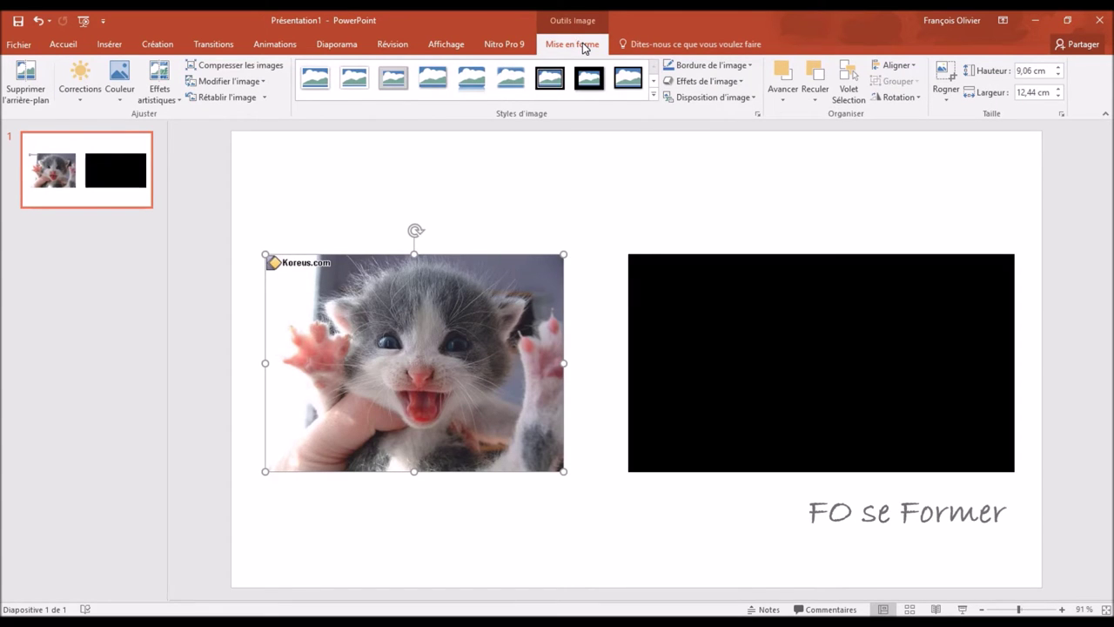
left_click(952, 98)
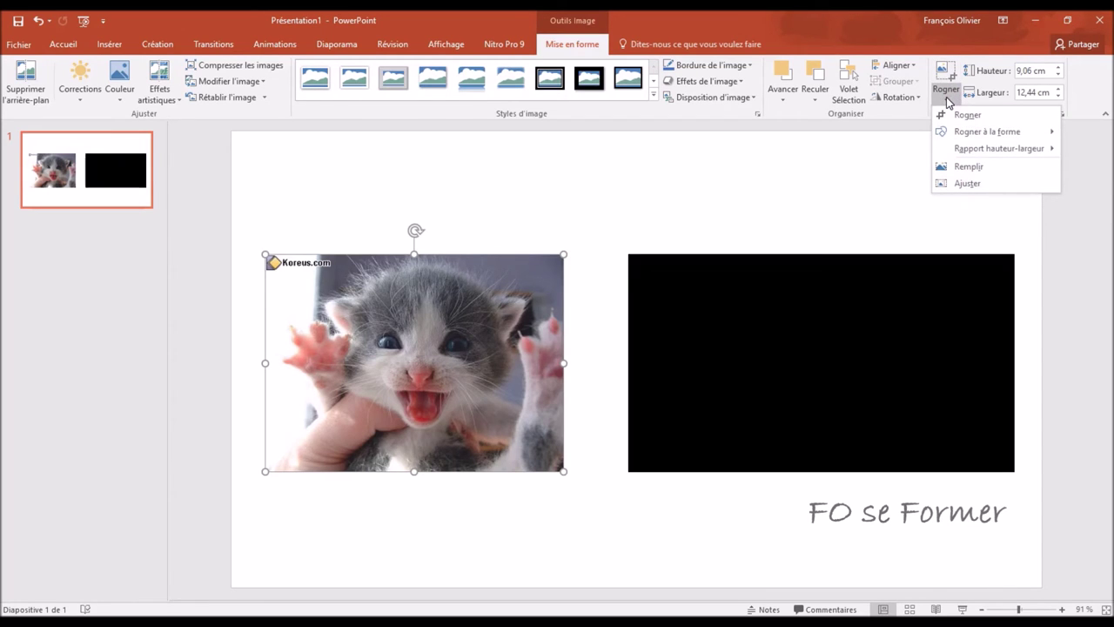
mouse_move(987, 132)
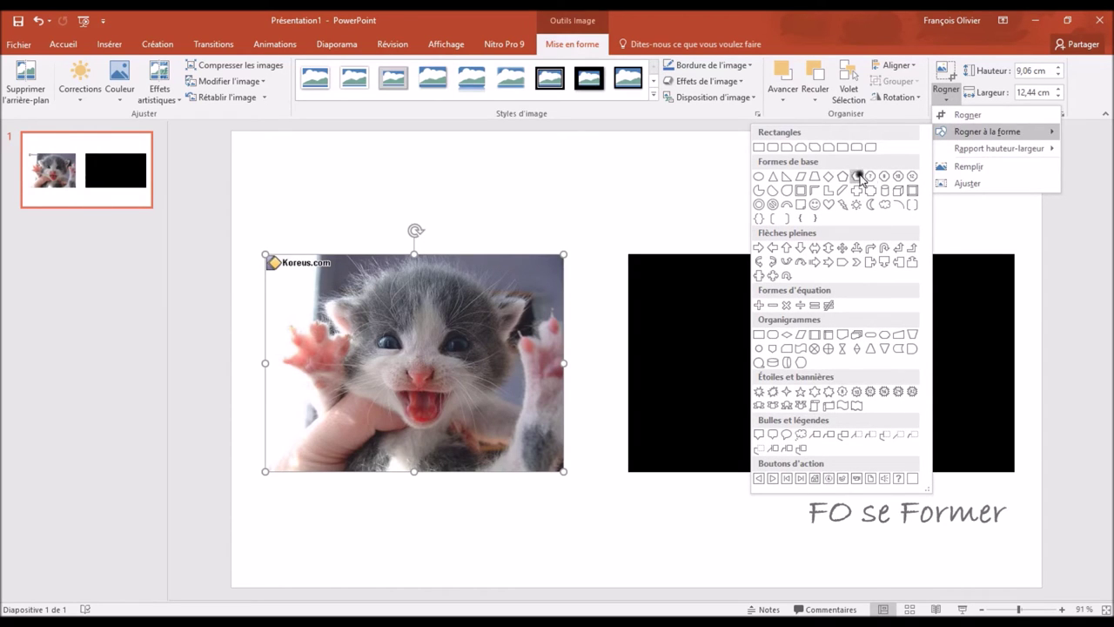
left_click(827, 205)
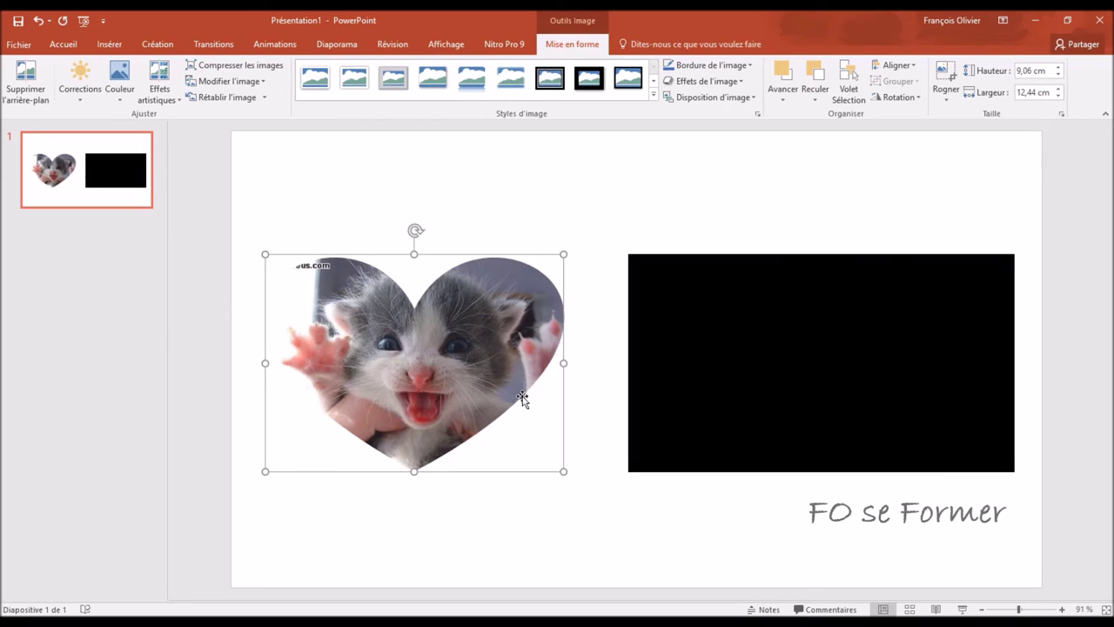
left_click(588, 396)
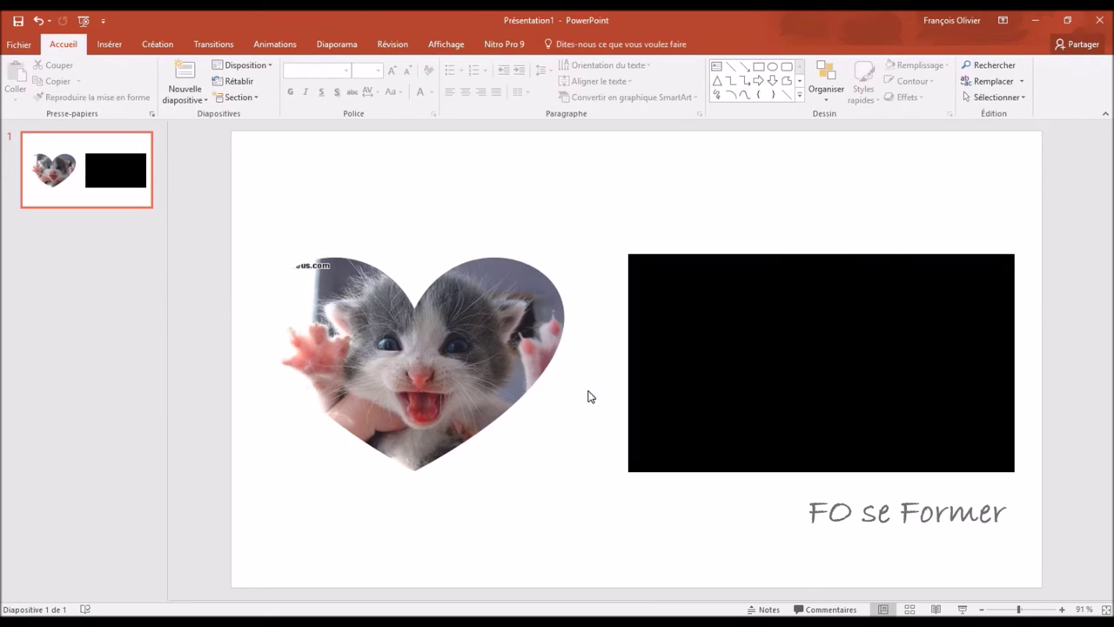
mouse_move(790, 316)
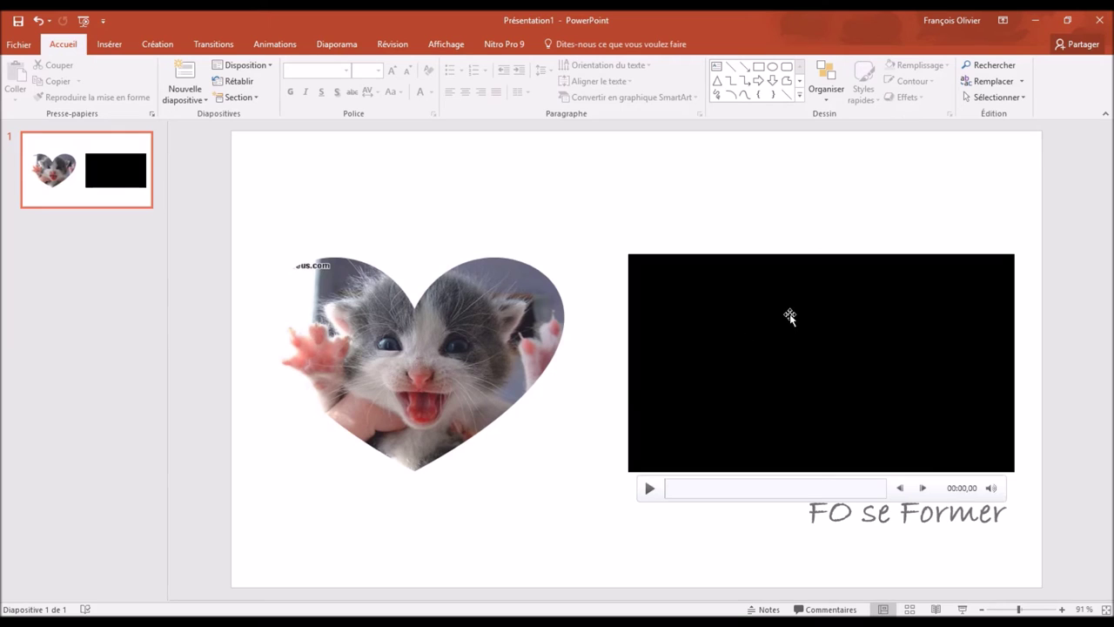
Give the video a wavy banner shape via Forme de la vidéo, then play it to preview
left_click(789, 316)
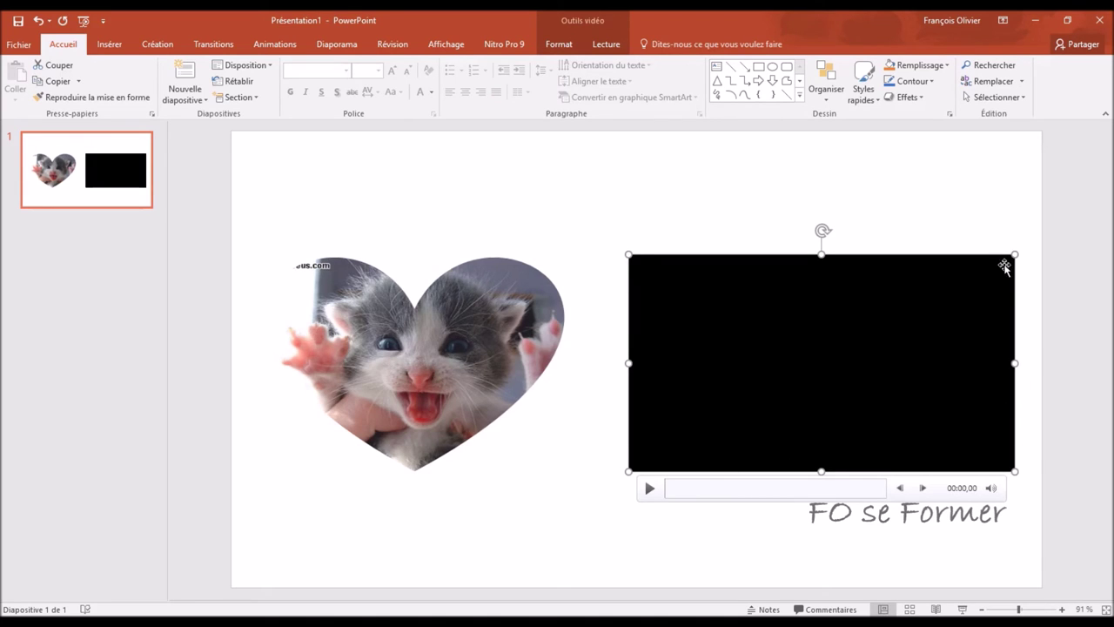
left_click(570, 47)
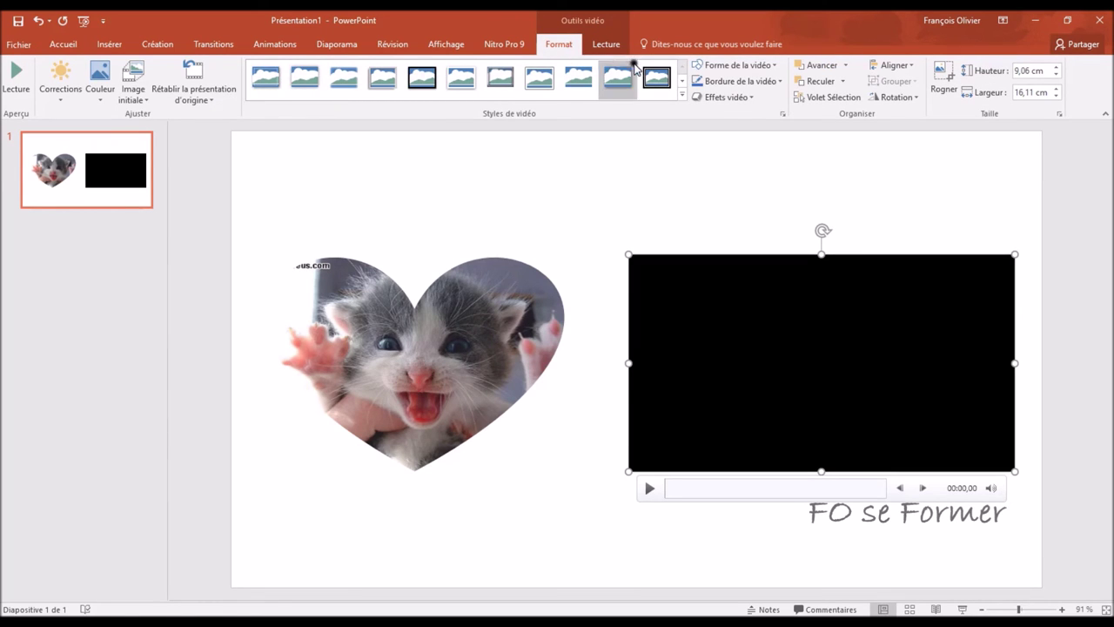
left_click(756, 66)
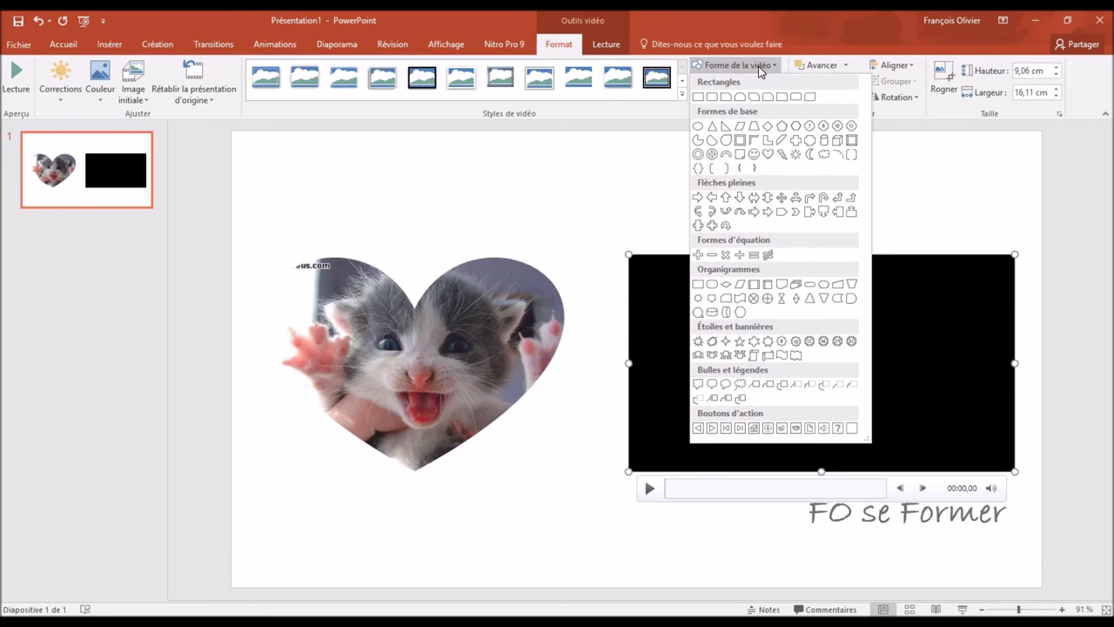
left_click(784, 355)
left_click(800, 206)
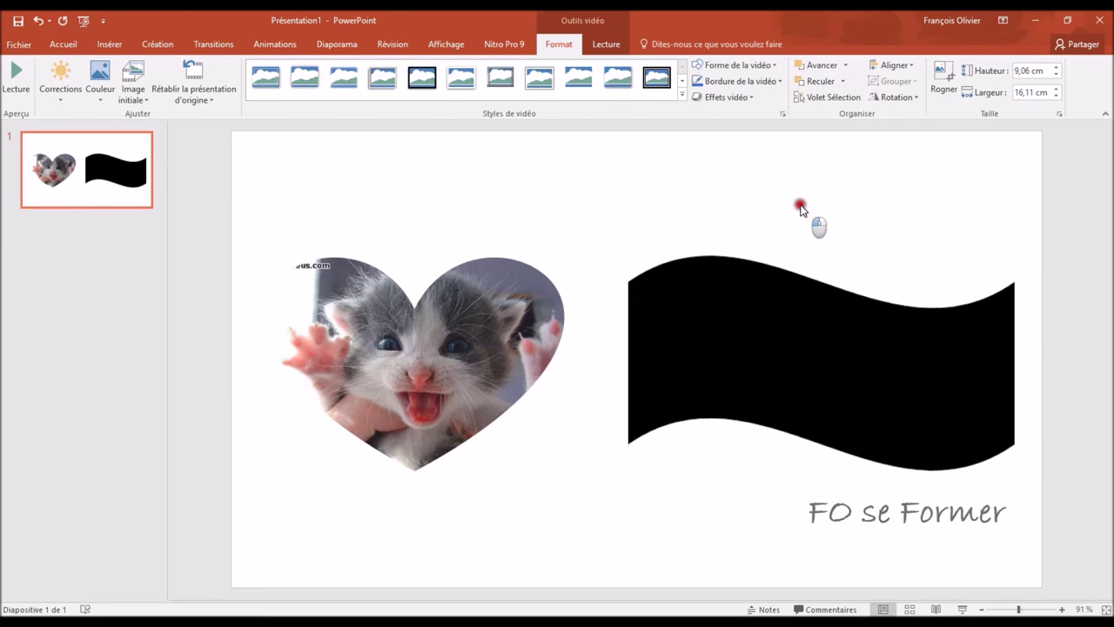
left_click(650, 489)
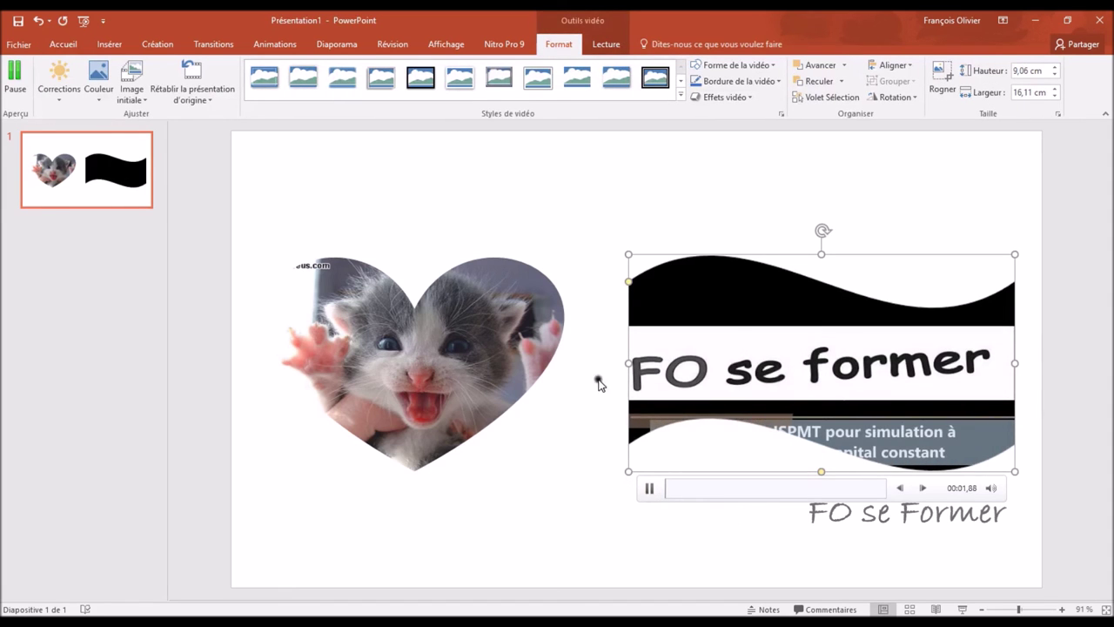
left_click(882, 191)
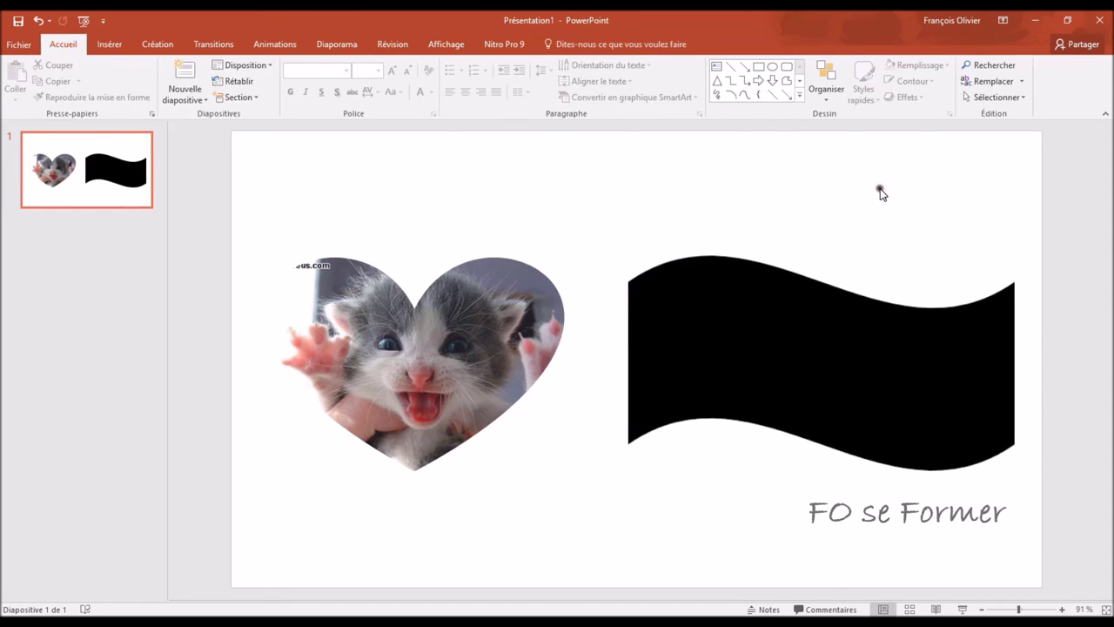
Re-crop the kitten photo from a heart into a sun shape with Rogner à la forme
left_click(494, 301)
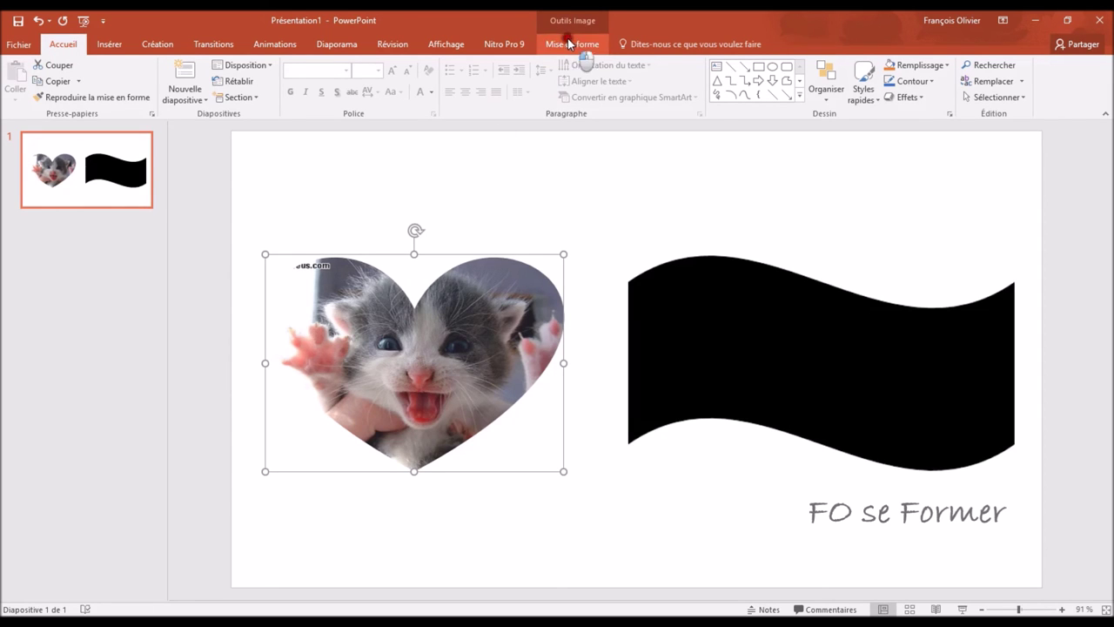
left_click(567, 44)
left_click(947, 98)
mouse_move(987, 131)
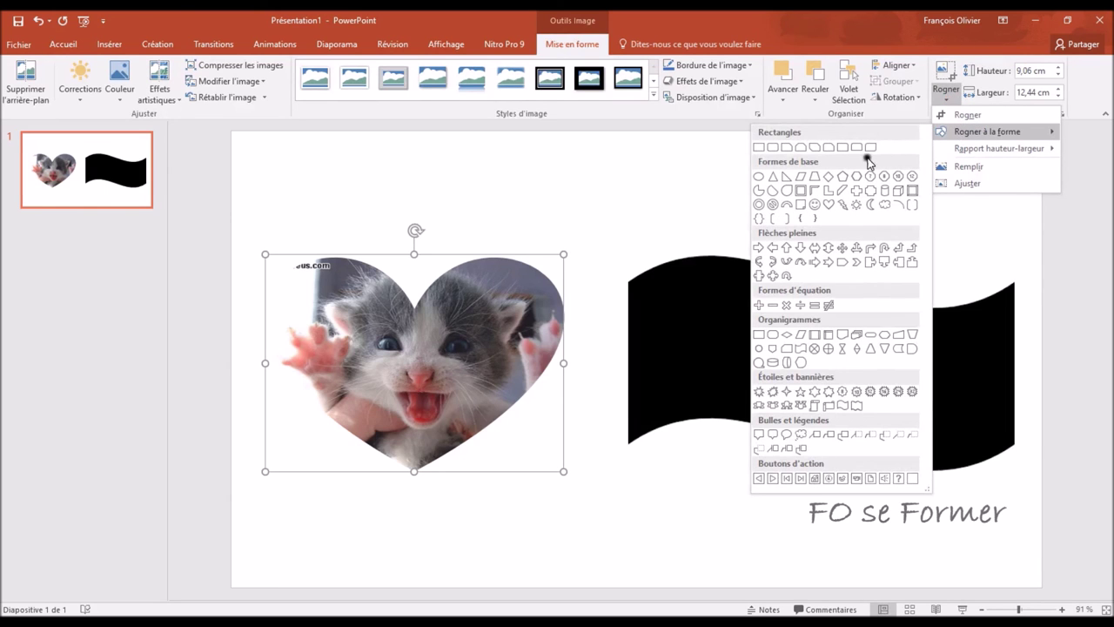
left_click(857, 206)
left_click(539, 205)
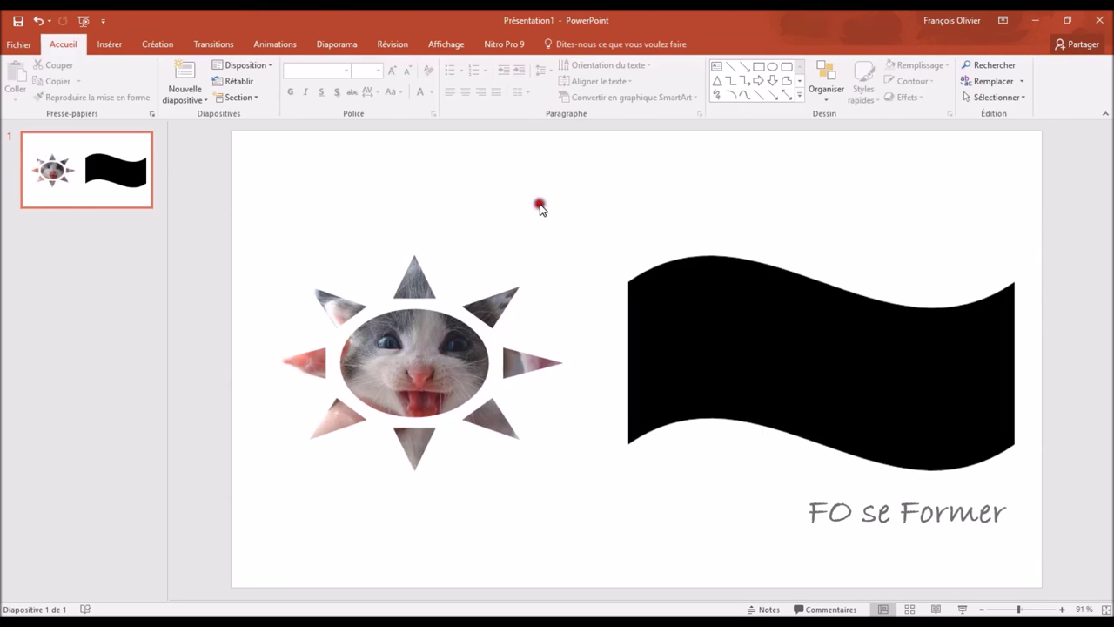
left_click(688, 297)
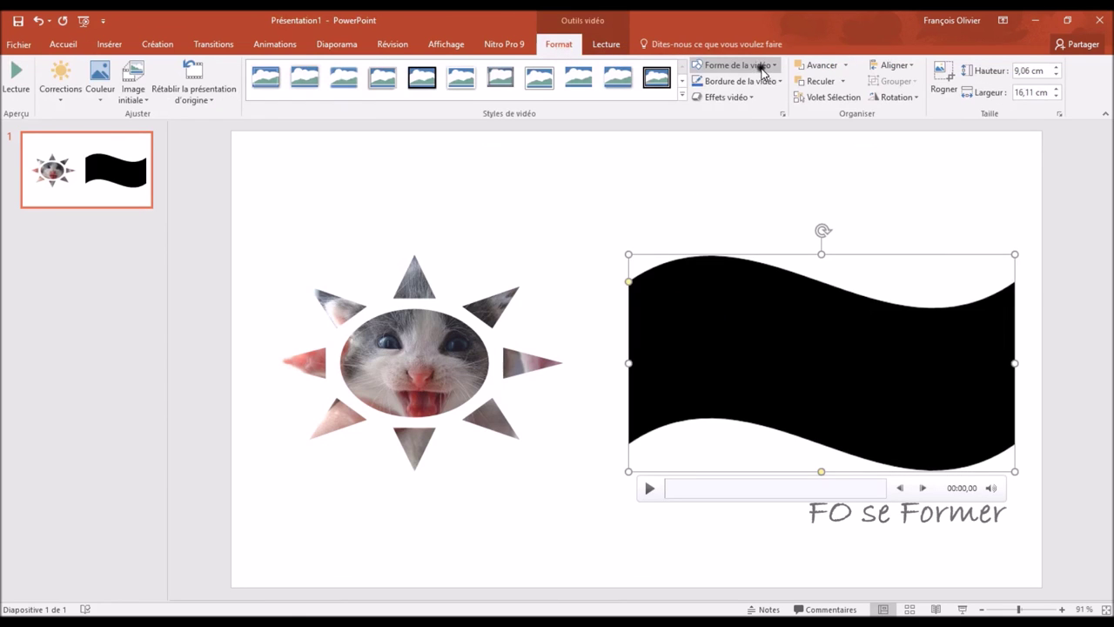
Change the video's shape from a wavy banner to a single snipped-corner rectangle
left_click(769, 66)
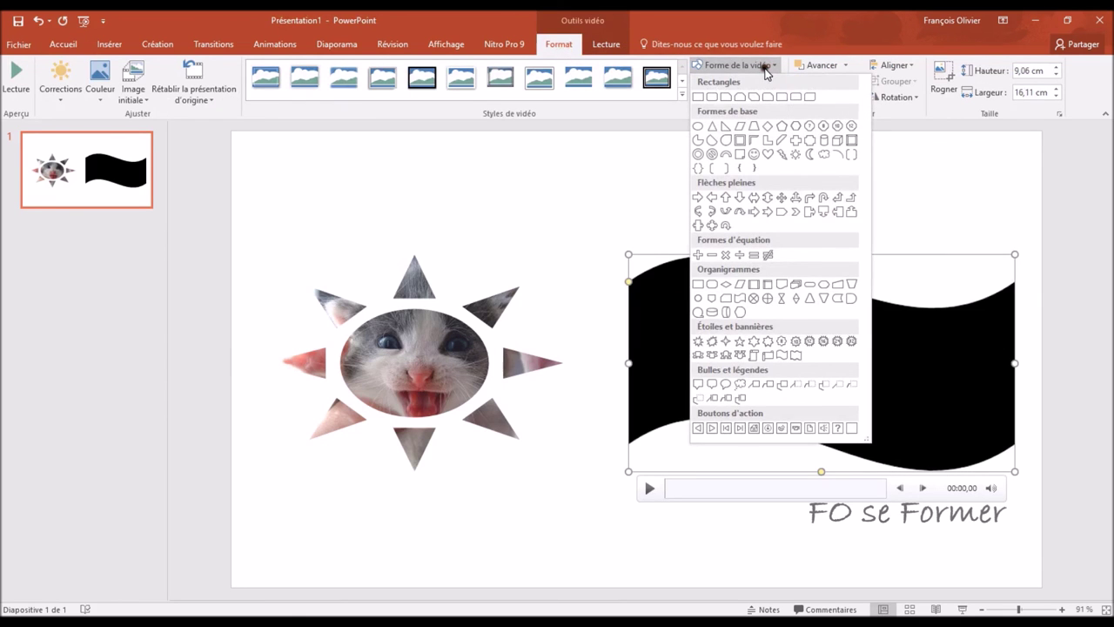
left_click(727, 97)
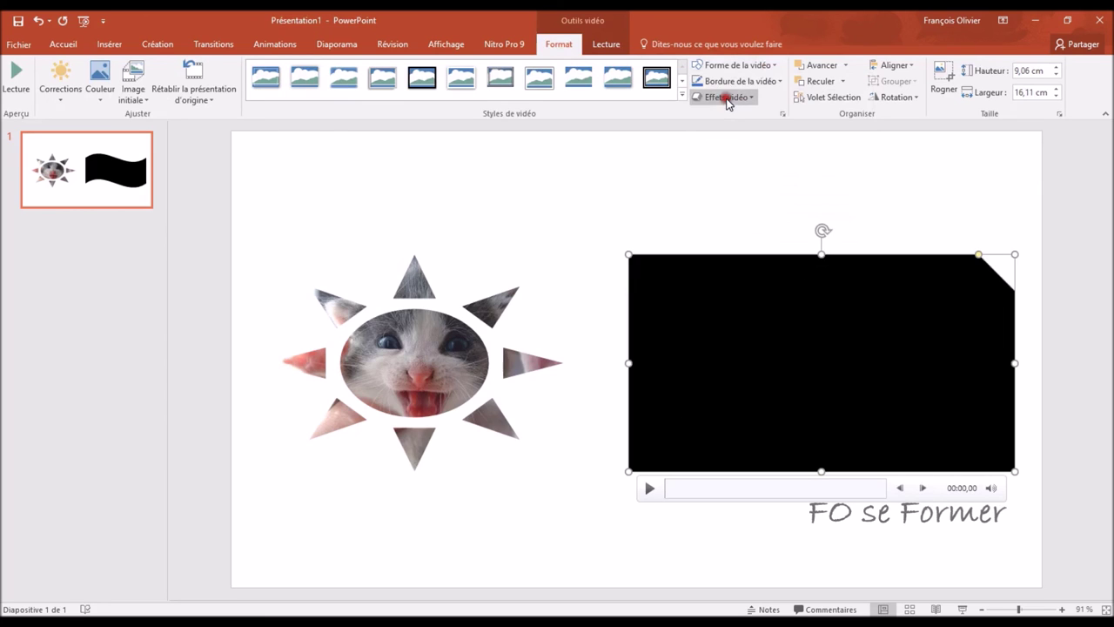
left_click(707, 145)
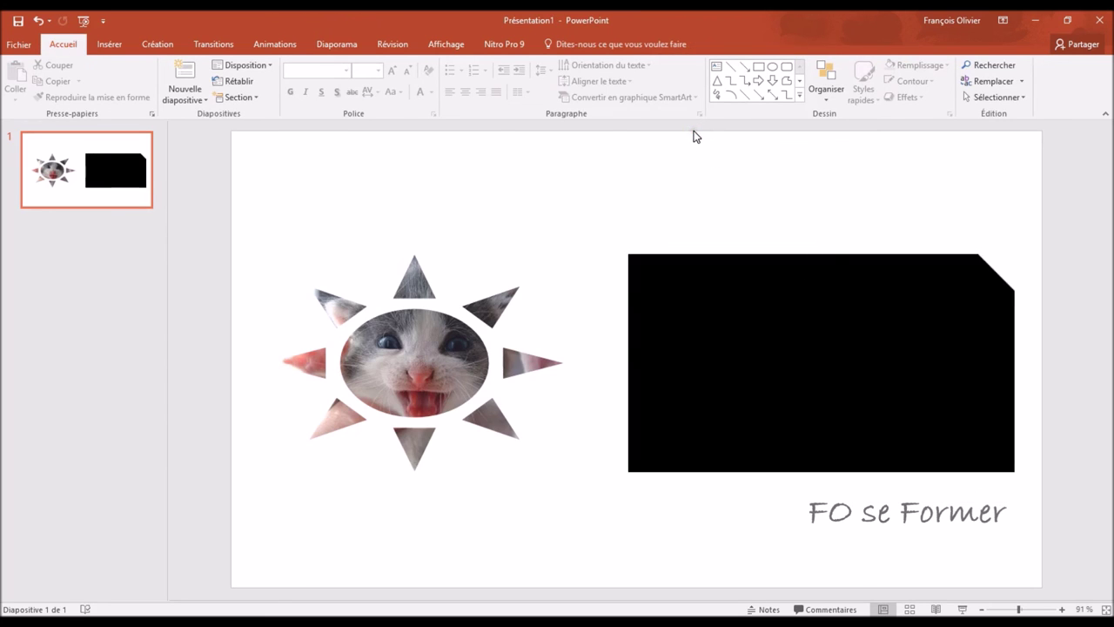